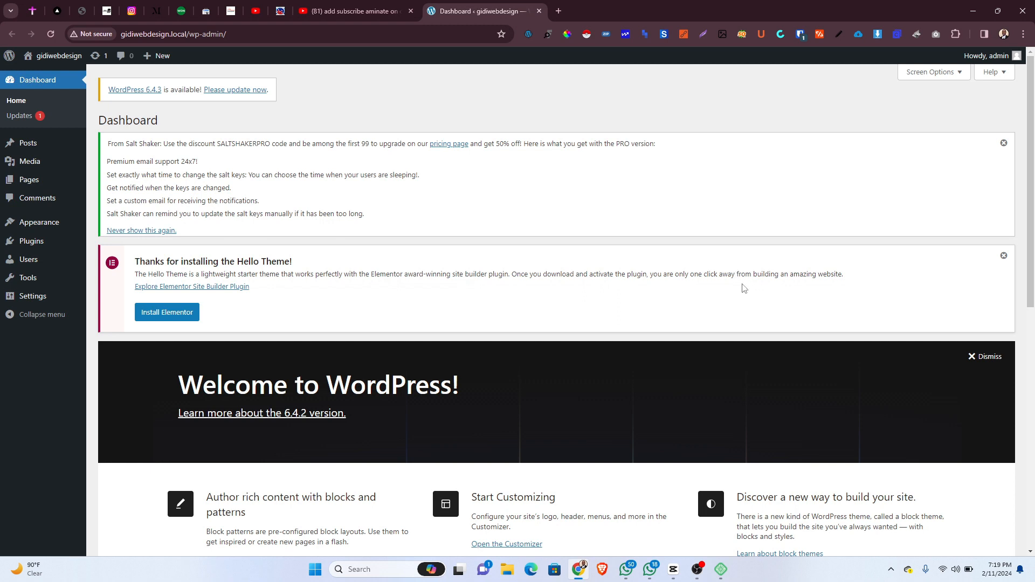
Install and activate the Salt Shaker plugin, skipping its email notification opt-in.
mouse_move(37, 247)
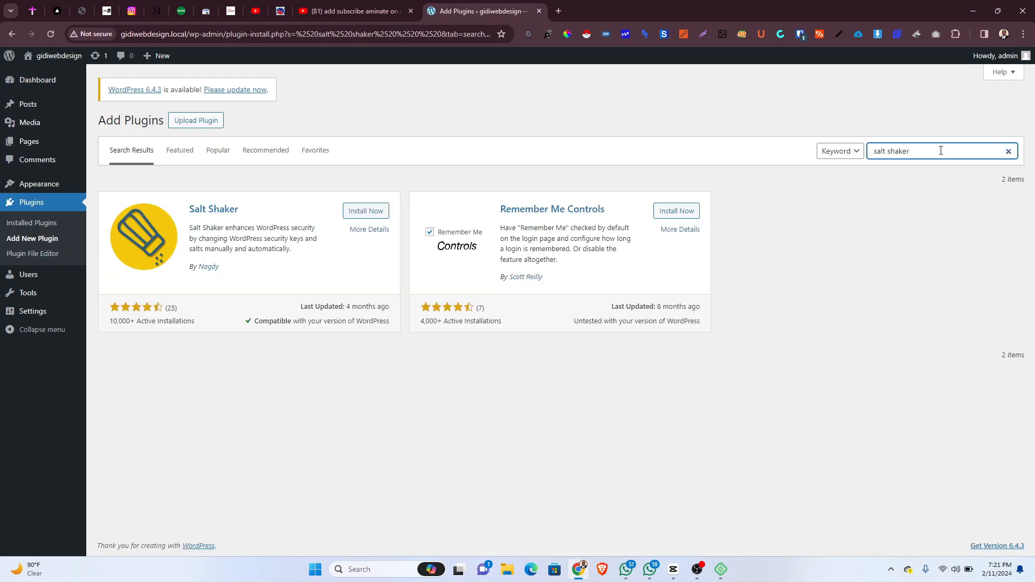
click(373, 214)
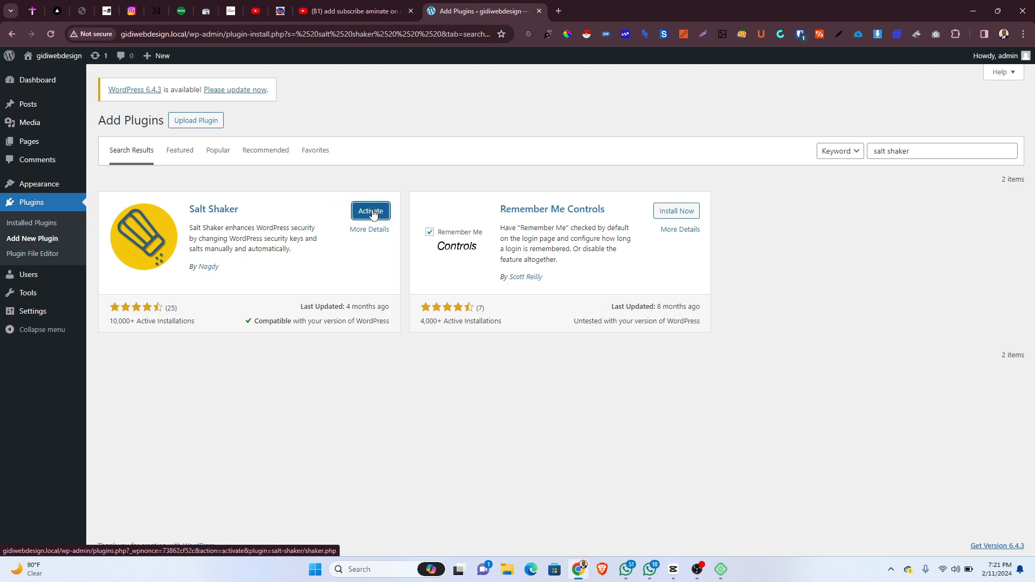
click(373, 213)
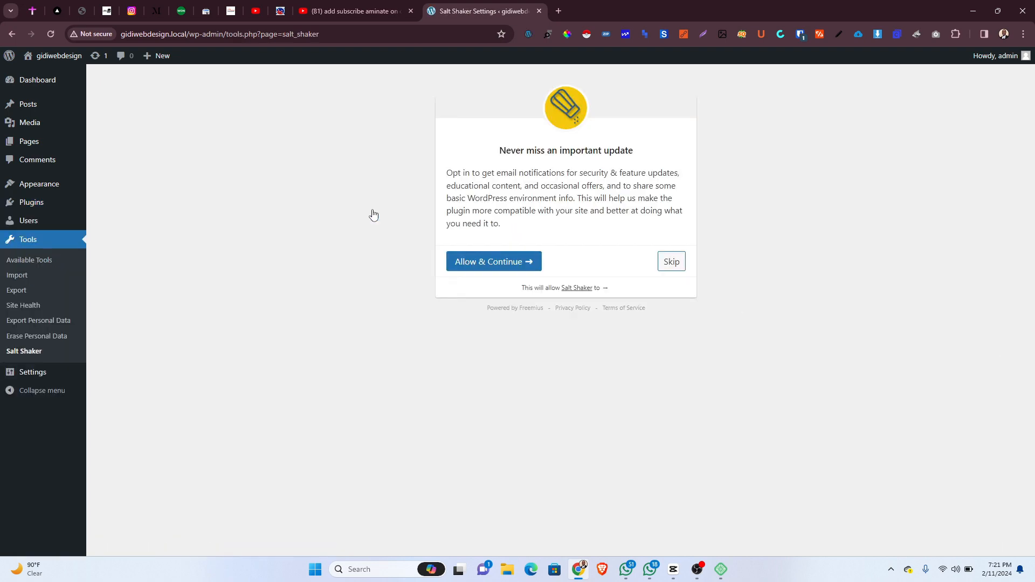
click(676, 271)
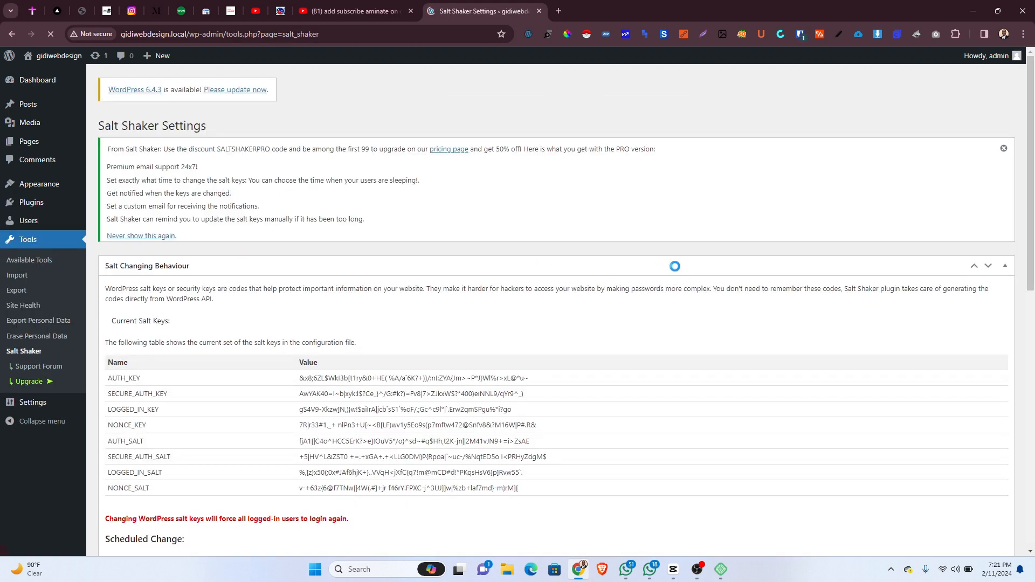
Look through the Salt Shaker settings and highlight the sentences explaining what WordPress salt keys do.
scroll(675, 266, down, 14)
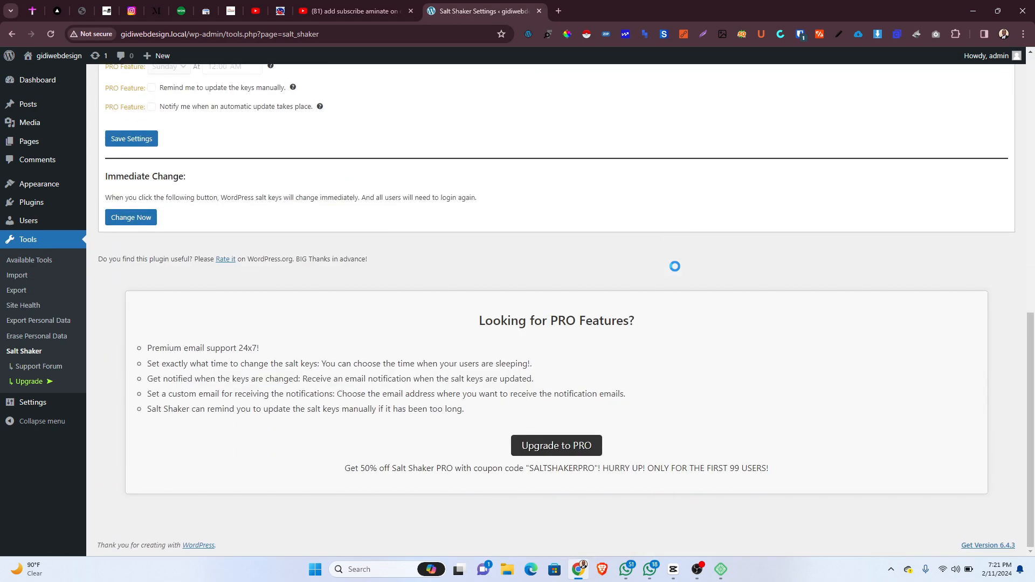
scroll(675, 266, up, 12)
scroll(675, 266, up, 2)
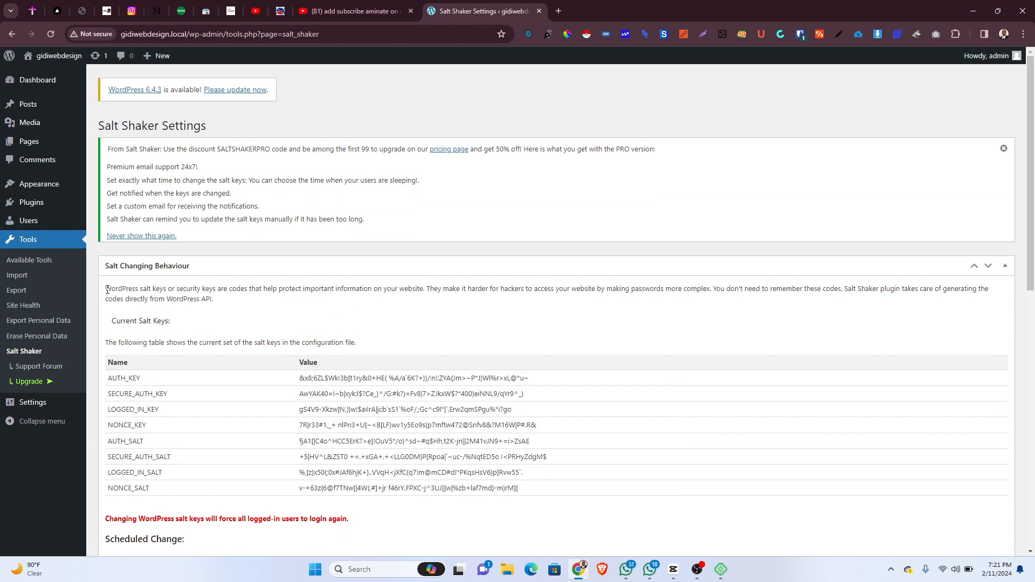
drag(106, 290, 713, 289)
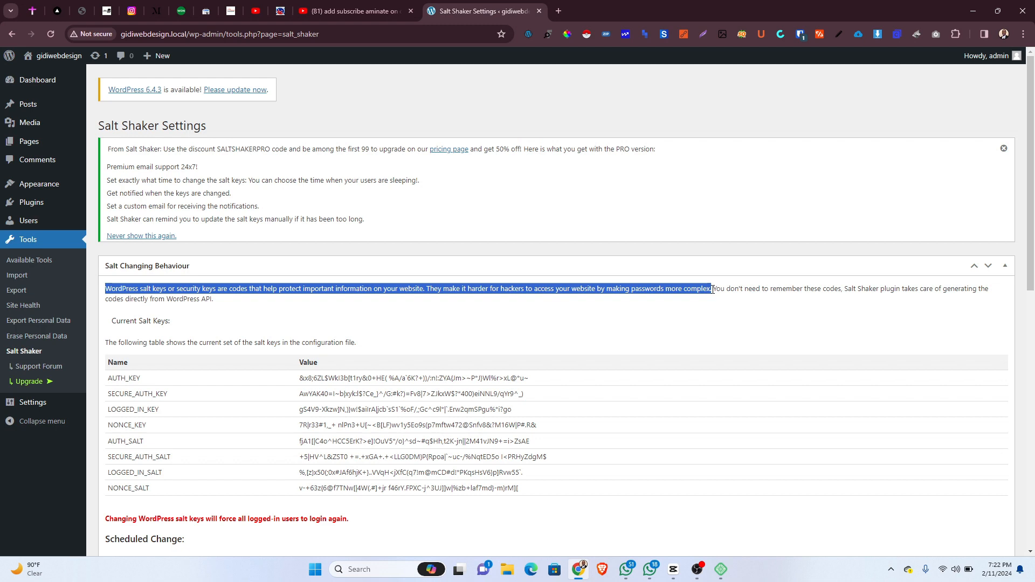
Set the scheduled automatic change of the WordPress salt keys to Monthly.
scroll(713, 289, down, 1)
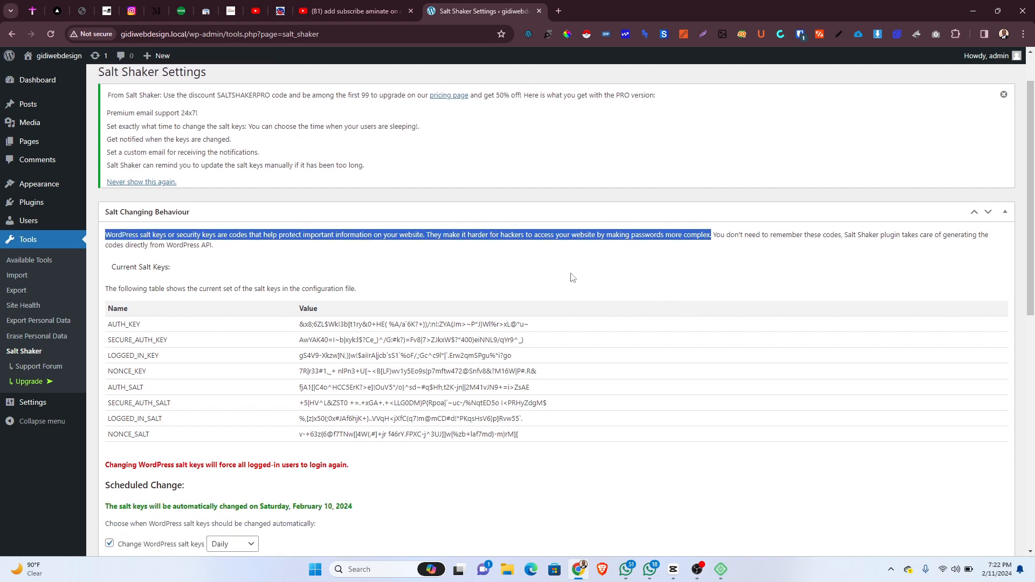
scroll(573, 278, down, 3)
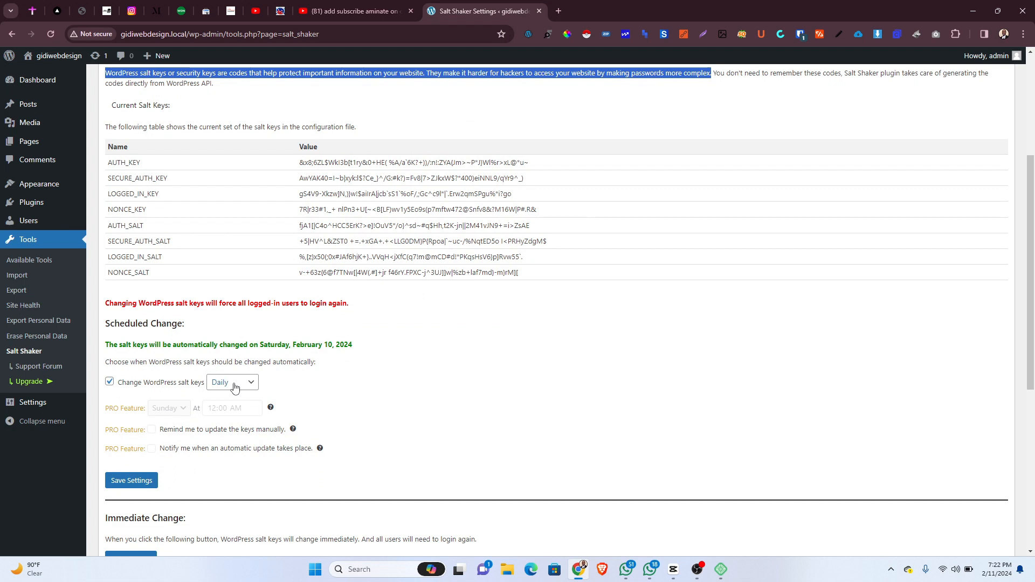
click(235, 384)
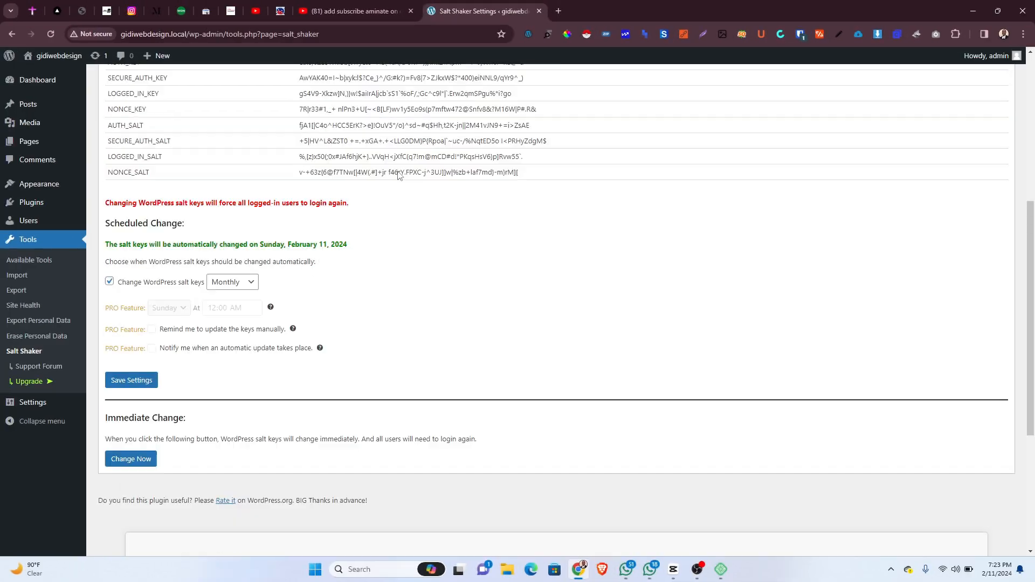
scroll(561, 310, up, 3)
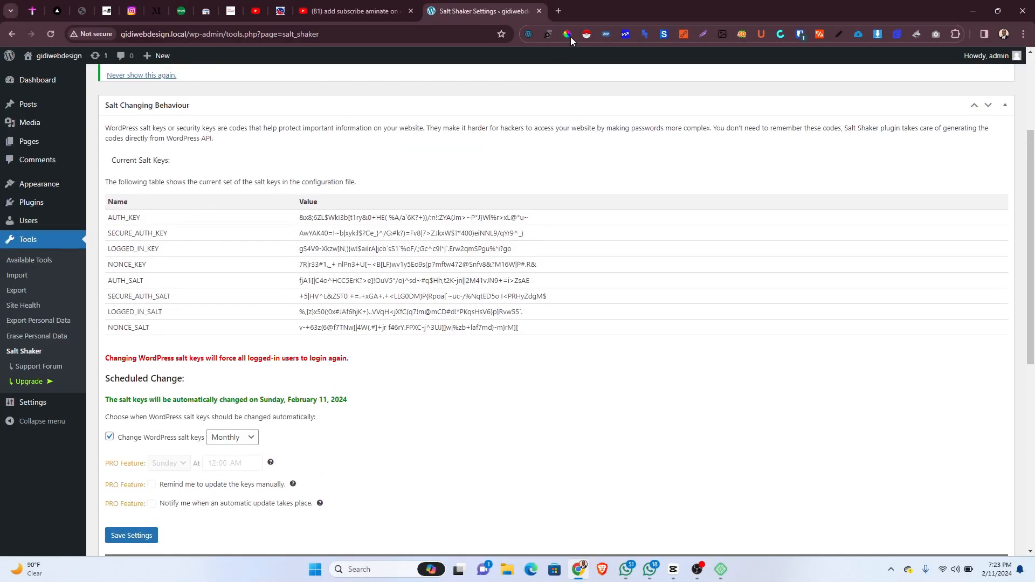
Open api.wordpress.org/secret-key/1.1/salt/ in a new browser tab and select all the generated key definitions for copying.
click(559, 11)
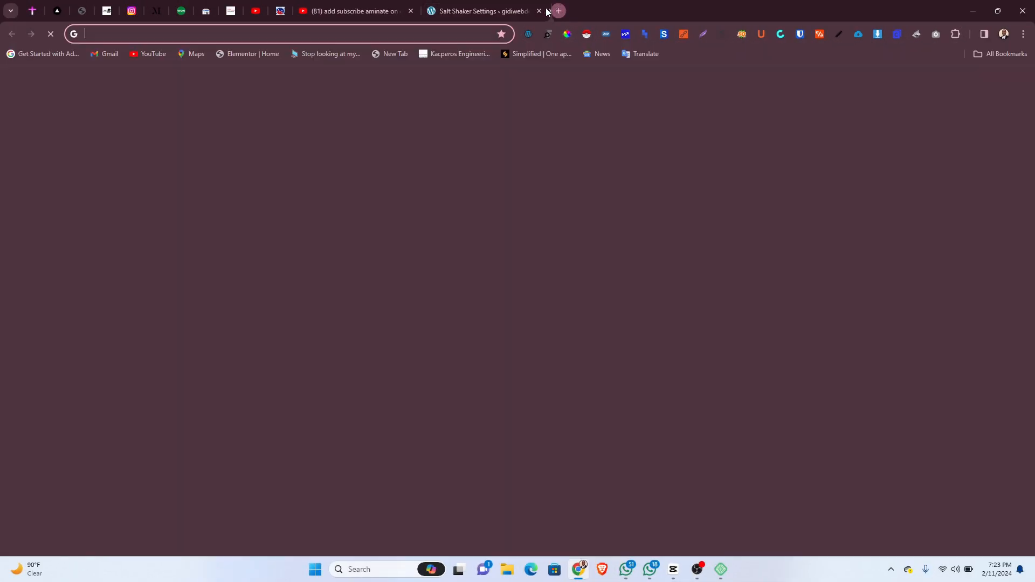
text(or)
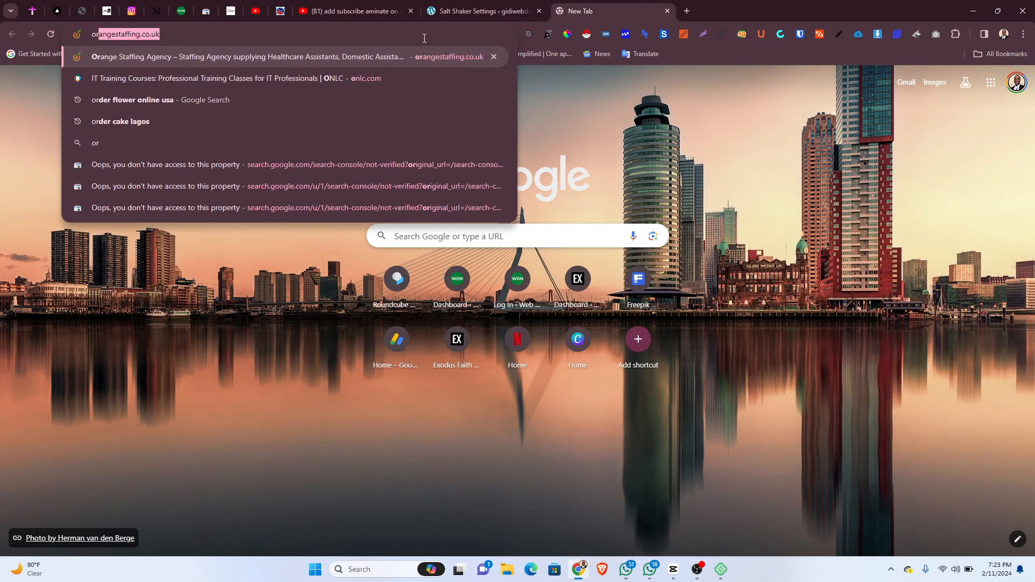
key(BackSpace)
key(BackSpace)
key(BackSpace)
text(wor)
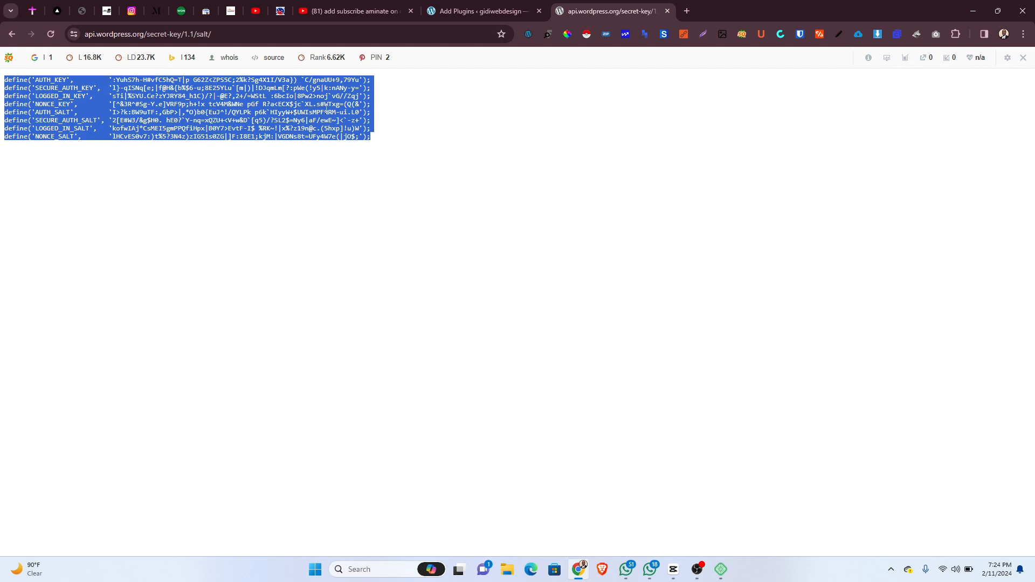
Return to the WordPress admin, install and activate the File Manager plugin, and open WP File Manager.
click(492, 7)
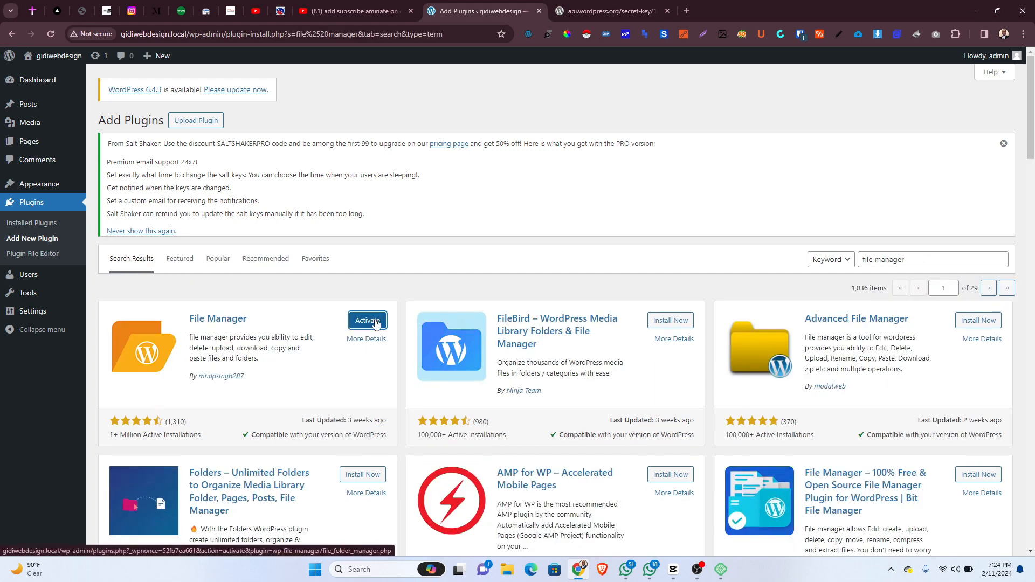
click(376, 322)
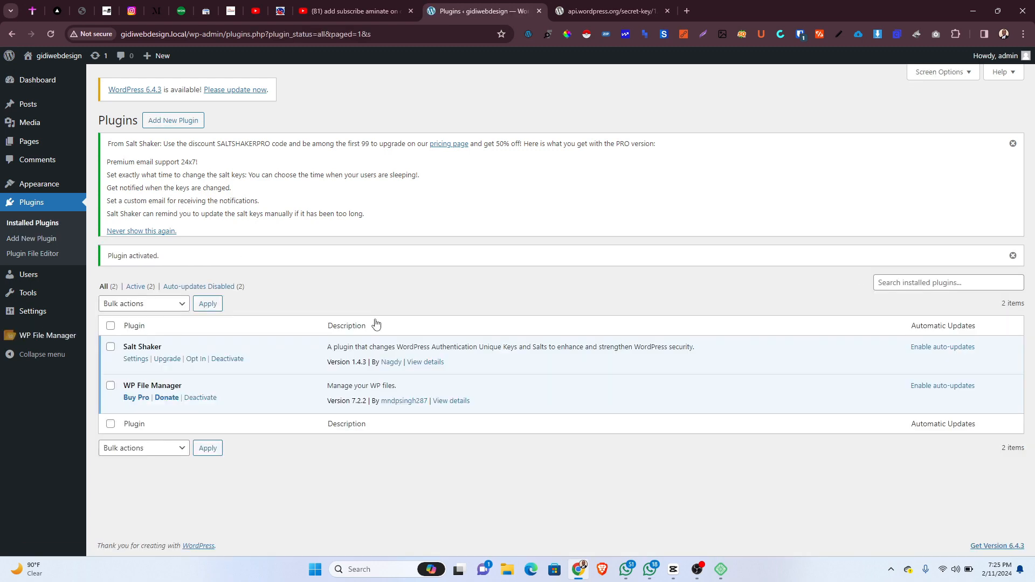
click(52, 338)
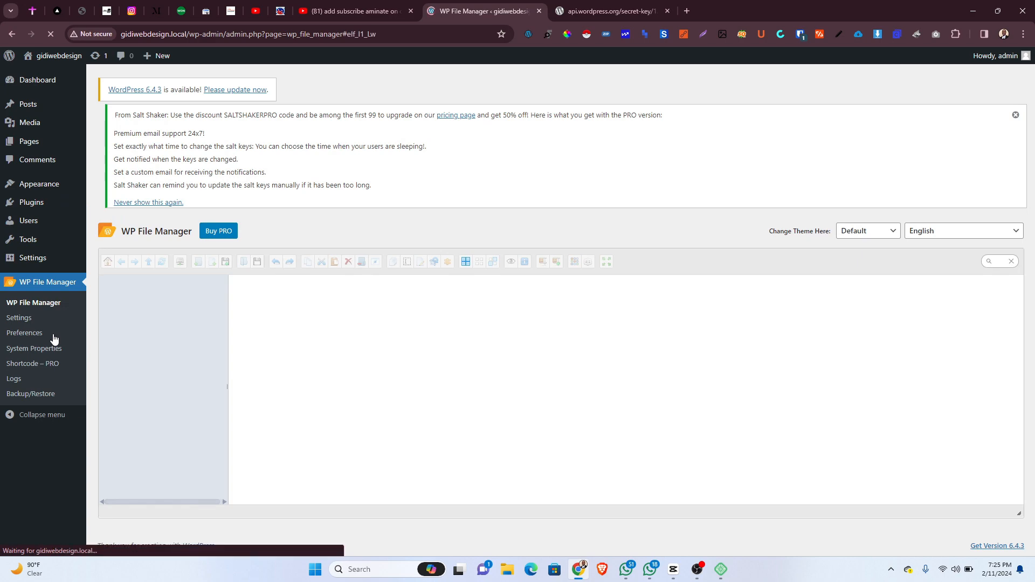
Open the wp-config.php file from the public folder in the code editor.
scroll(306, 352, down, 5)
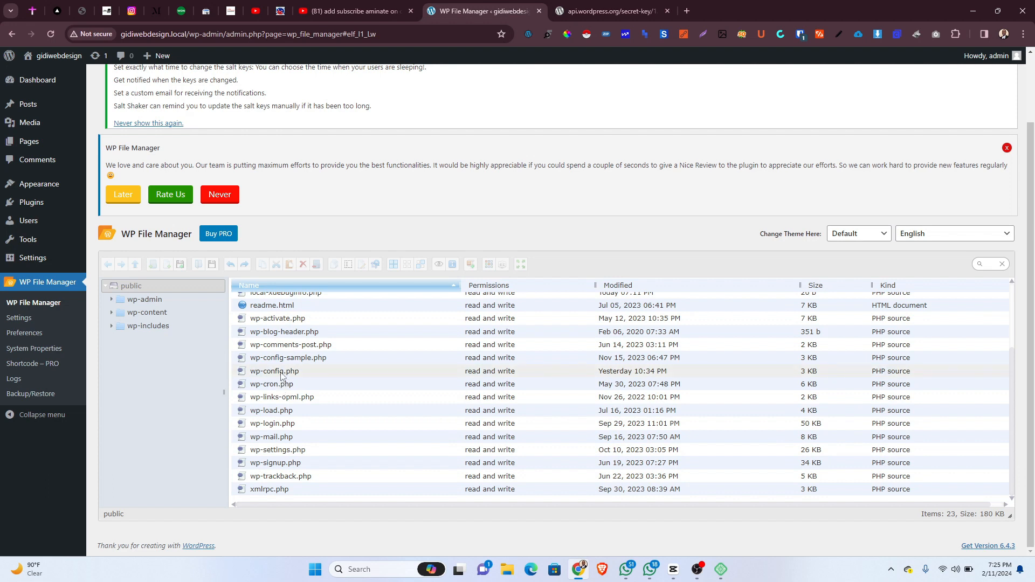
click(282, 376)
right_click(282, 376)
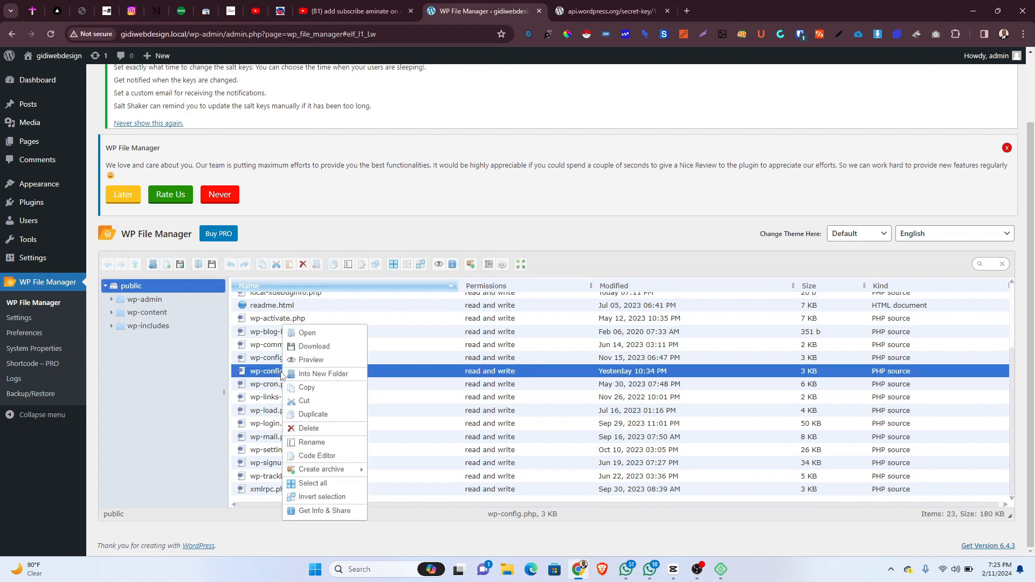
click(331, 455)
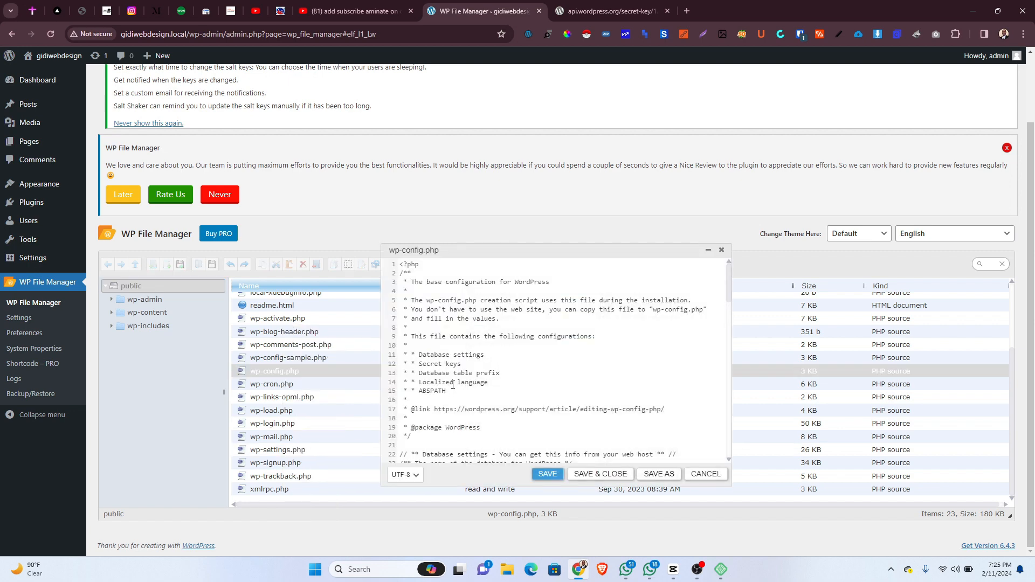
Replace the authentication key and salt definitions in wp-config.php with a generated set from the clipboard history, saving and closing the file.
scroll(478, 355, down, 5)
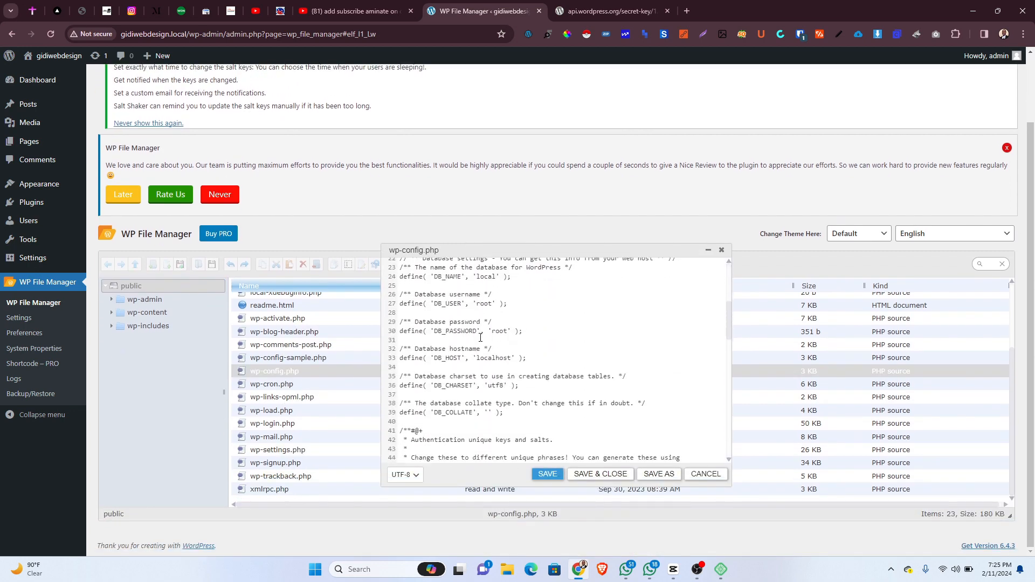
scroll(480, 338, down, 1)
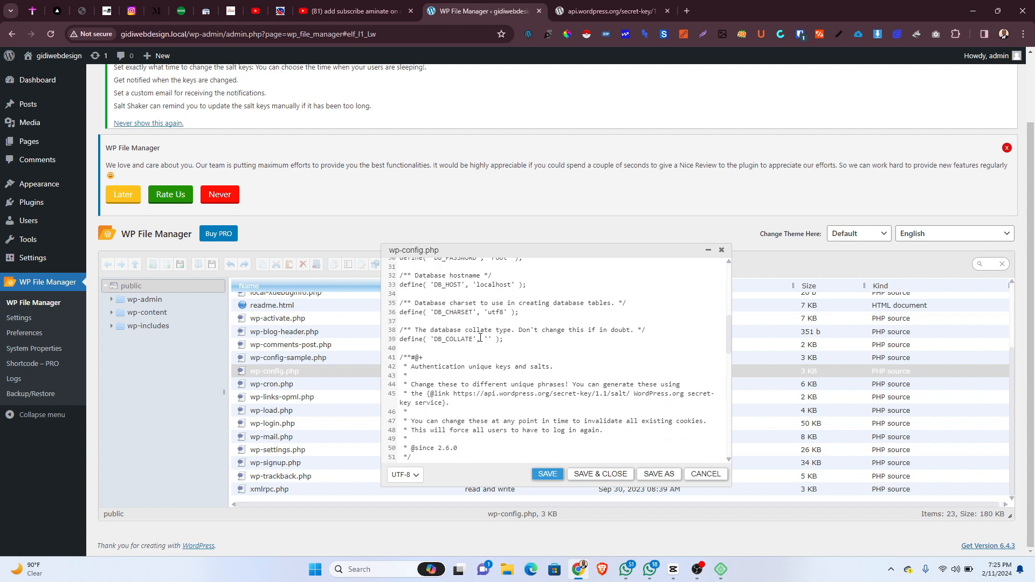
scroll(479, 338, up, 2)
scroll(477, 342, down, 4)
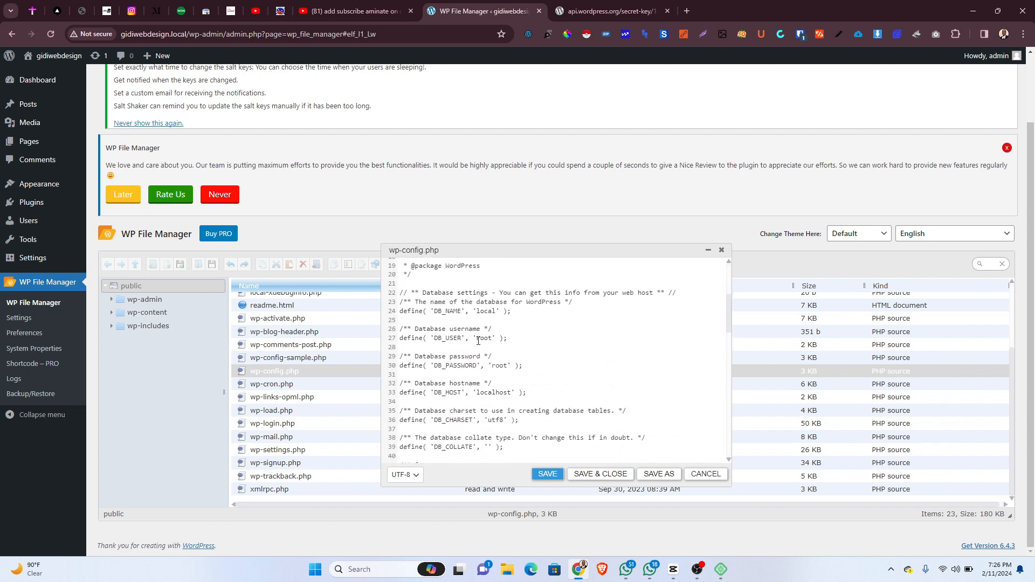
scroll(477, 344, down, 2)
scroll(443, 329, up, 1)
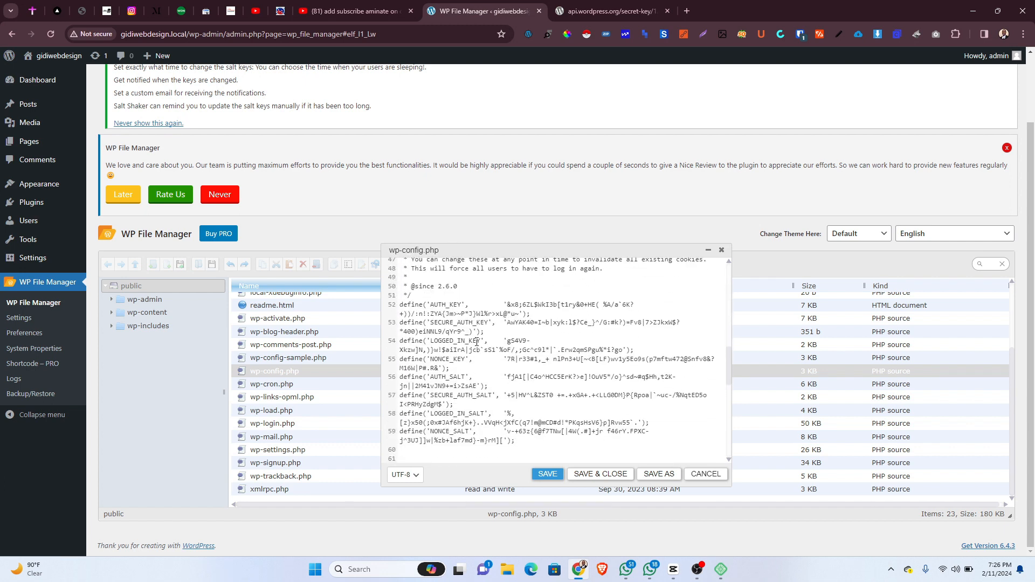
drag(402, 307, 533, 441)
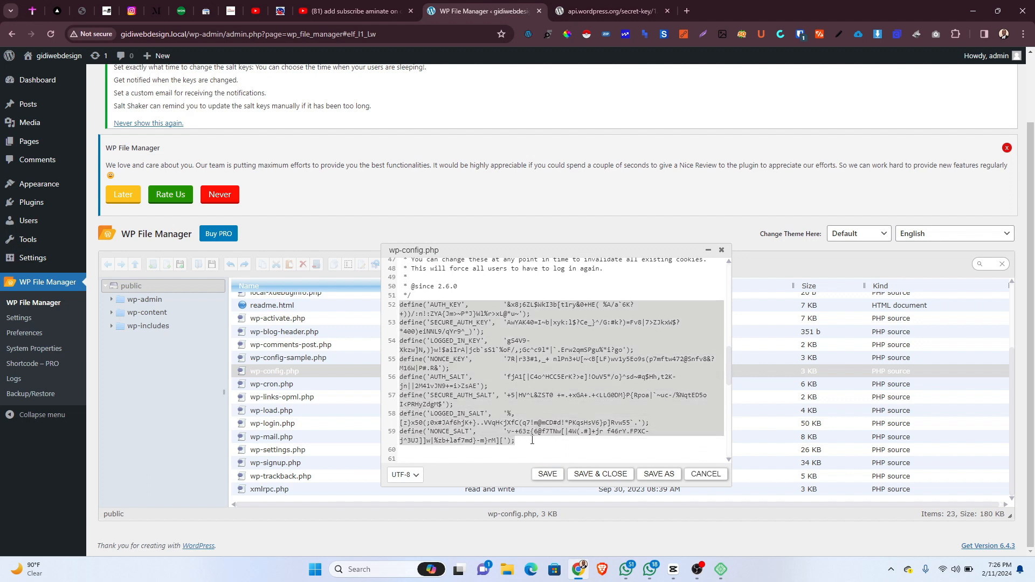
key(BackSpace)
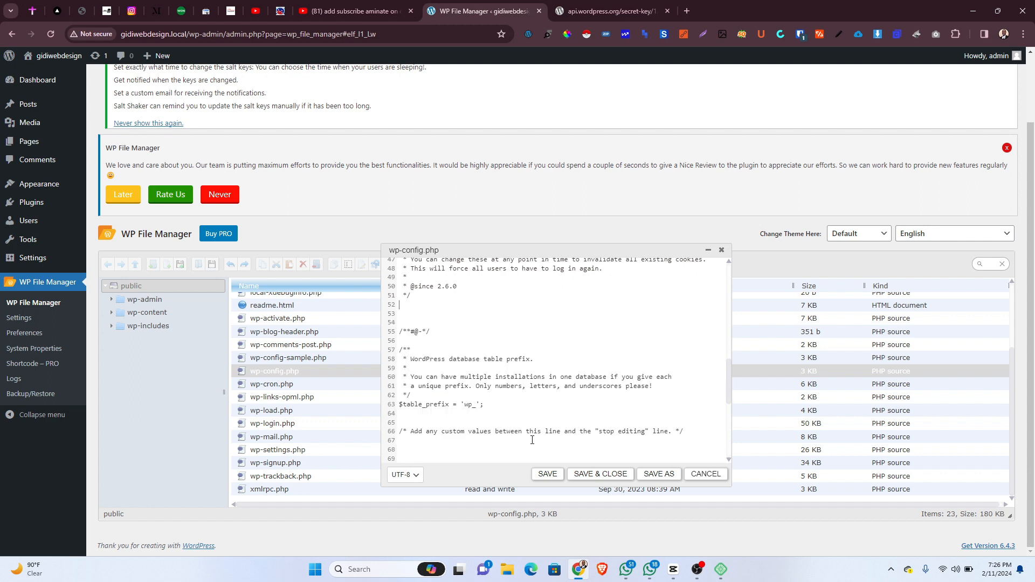
key(super+v)
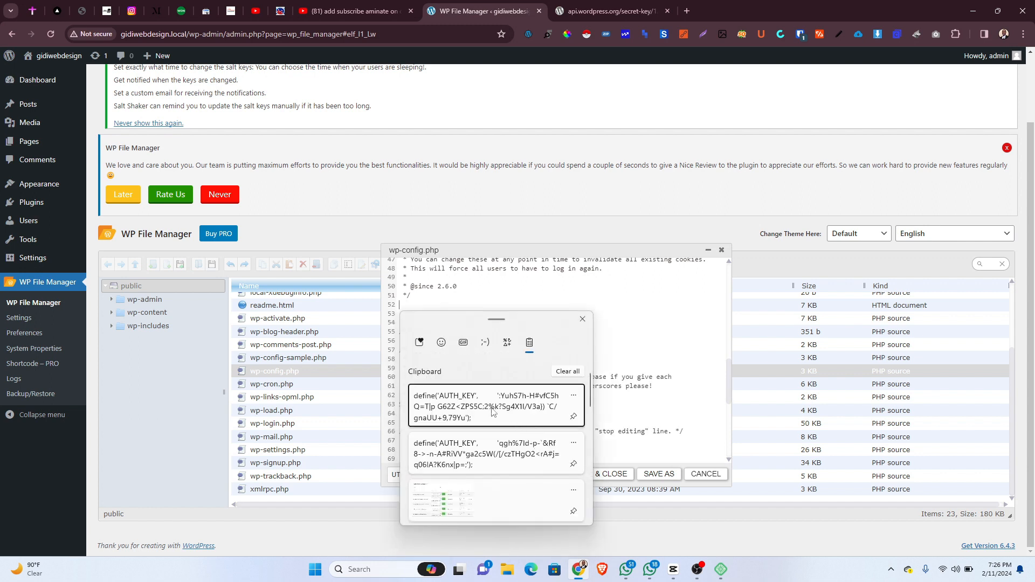
click(500, 462)
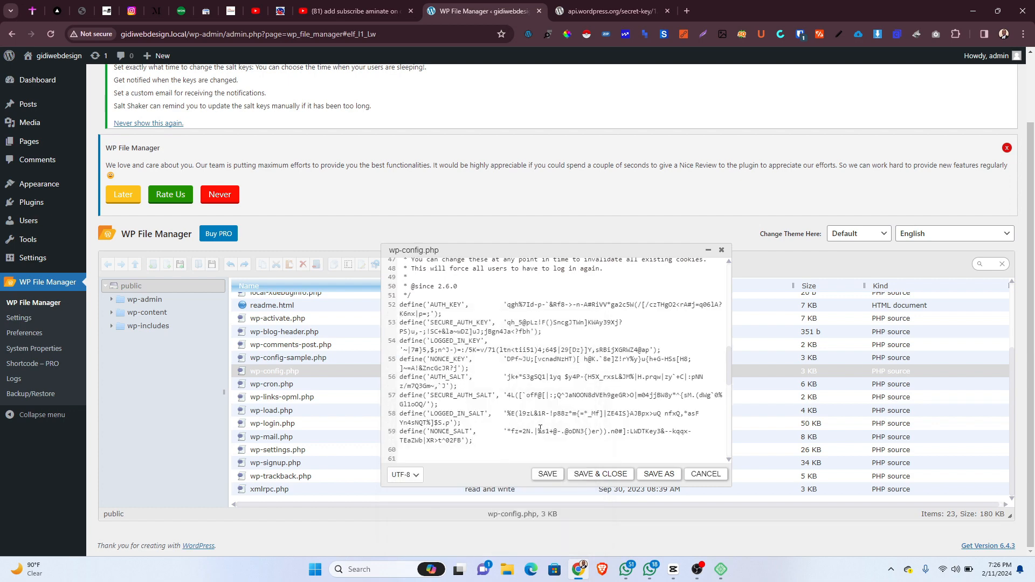
click(604, 477)
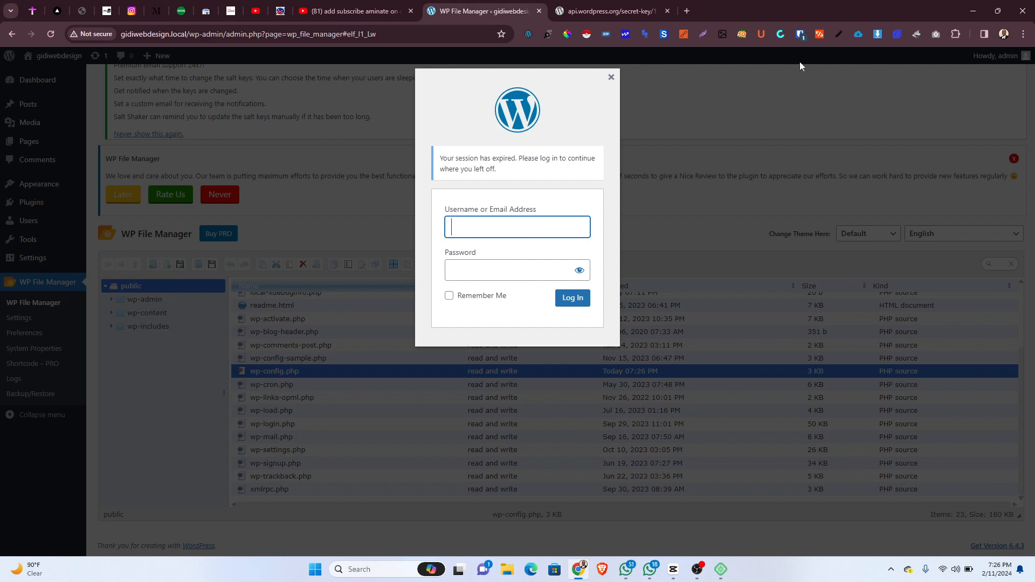
Log back in to WordPress by filling the username and account password from the password manager.
click(800, 34)
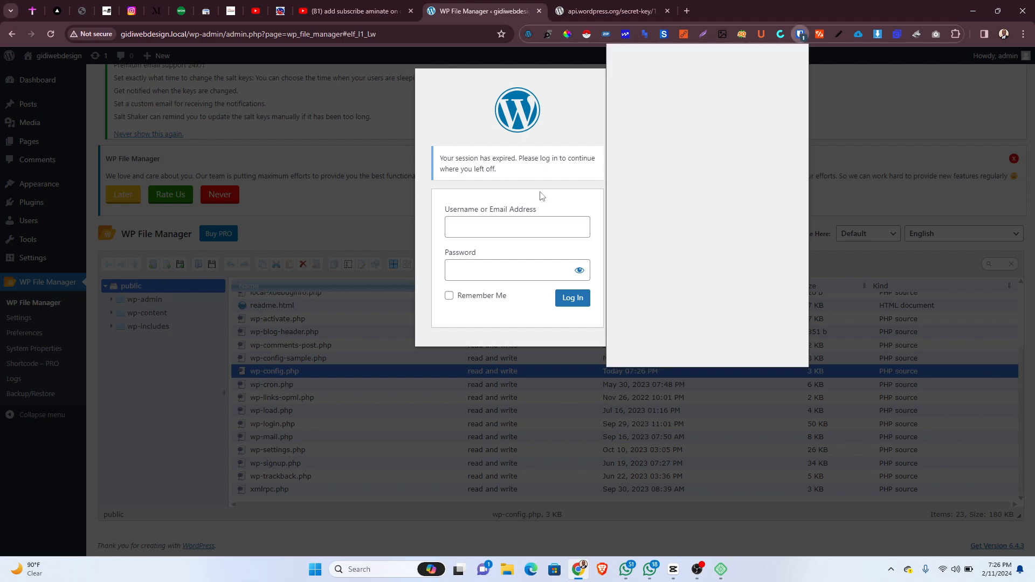
click(665, 100)
click(569, 299)
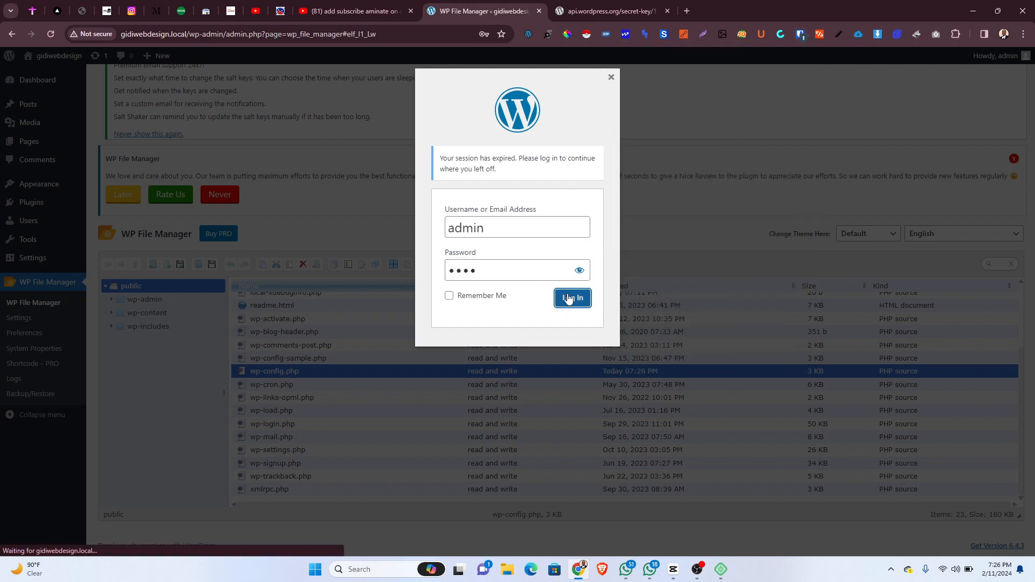